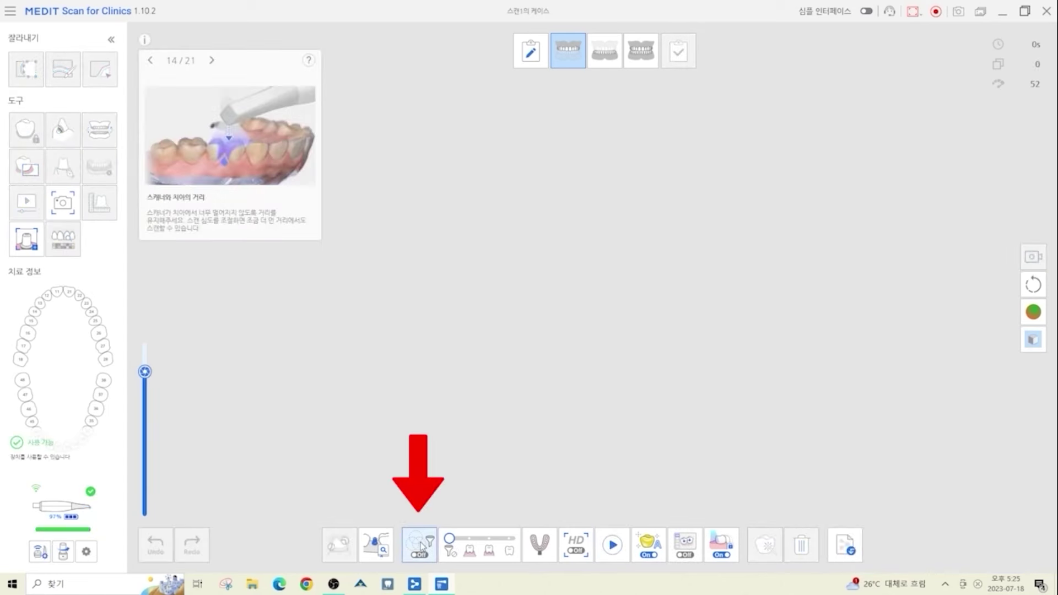
- Turn on scan colour filtering and confirm the extracted blue glove colour in Smart Color Filtering
{"action": "left_click", "coordinate": [421, 546]}
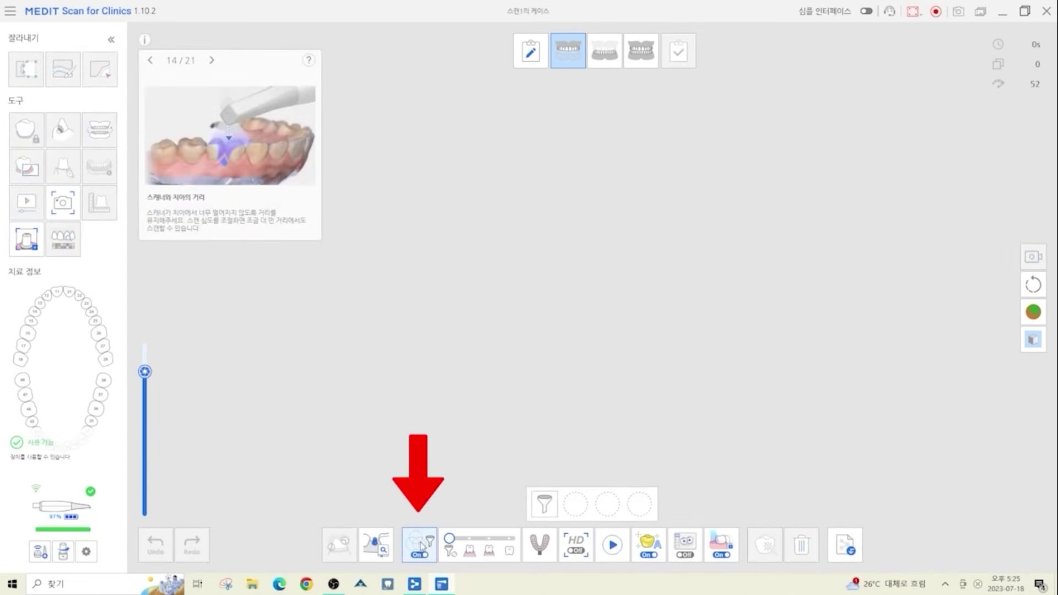
{"action": "left_click", "coordinate": [544, 502]}
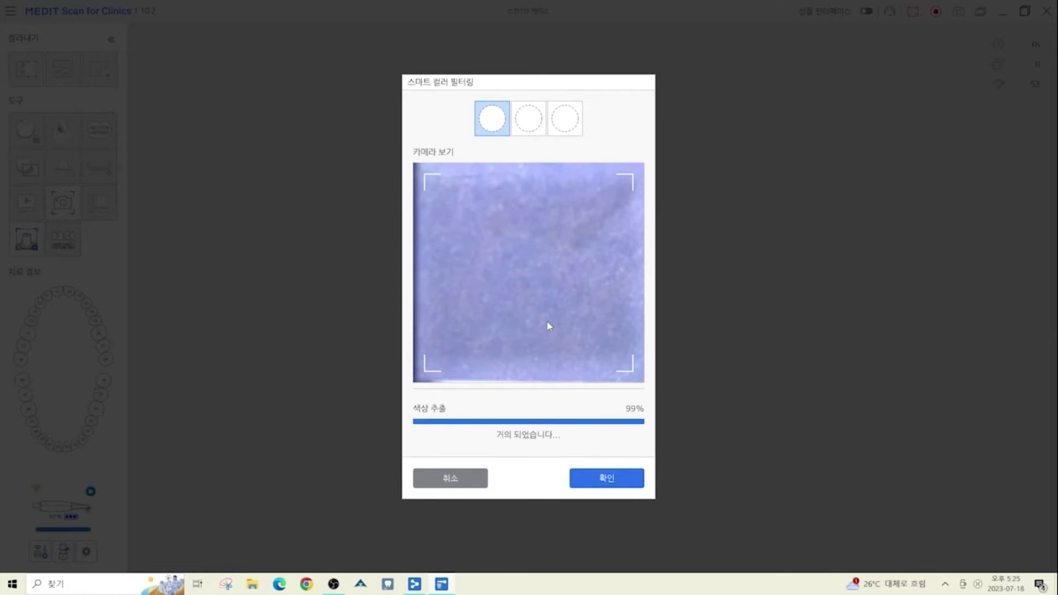
{"action": "left_click", "coordinate": [616, 482]}
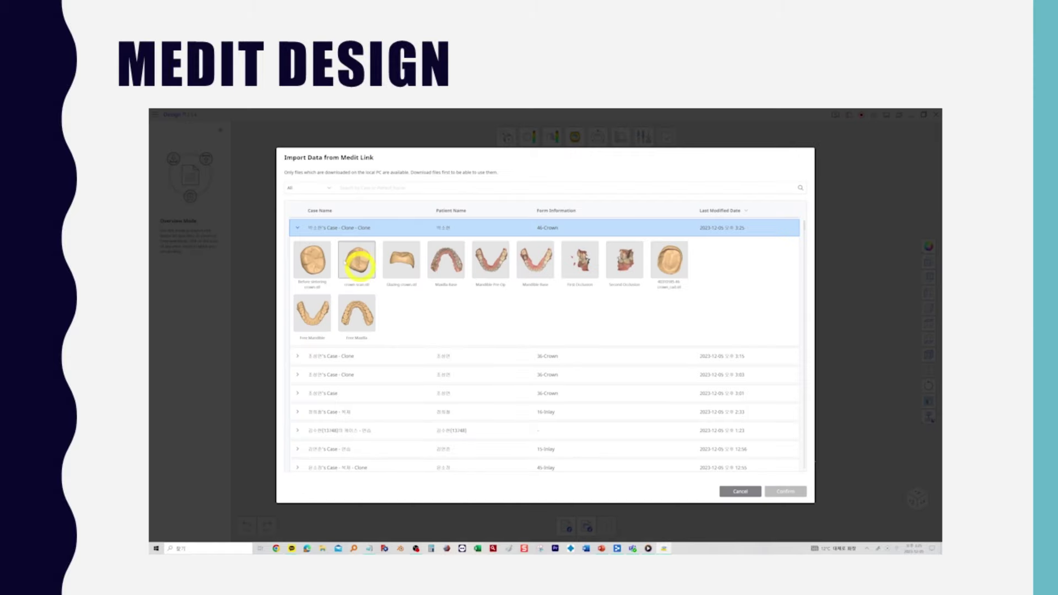
- Import the scanned crown and crown_cad.stl, then rotate to view both from the occlusal side
{"action": "left_click", "coordinate": [312, 258]}
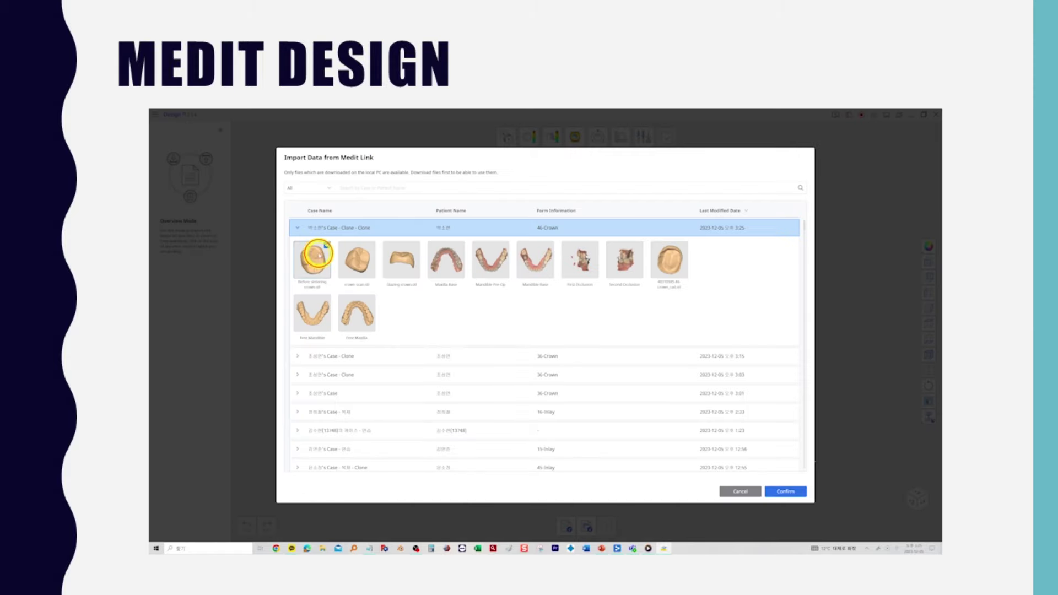
{"action": "left_click", "coordinate": [668, 263]}
{"action": "left_click", "coordinate": [784, 489]}
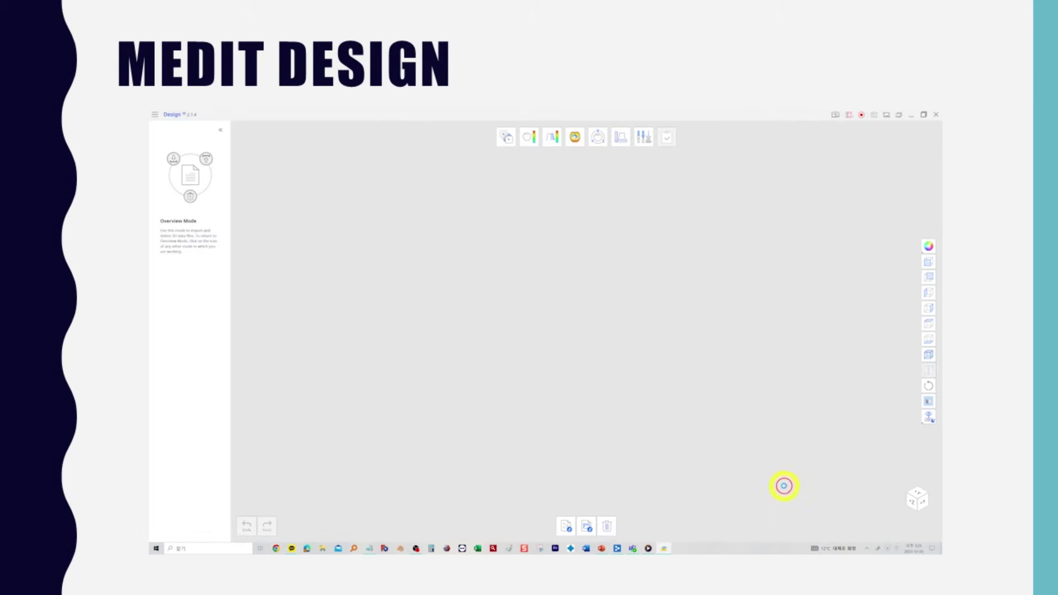
{"action": "right_click_drag", "start_coordinate": [626, 414], "coordinate": [800, 348]}
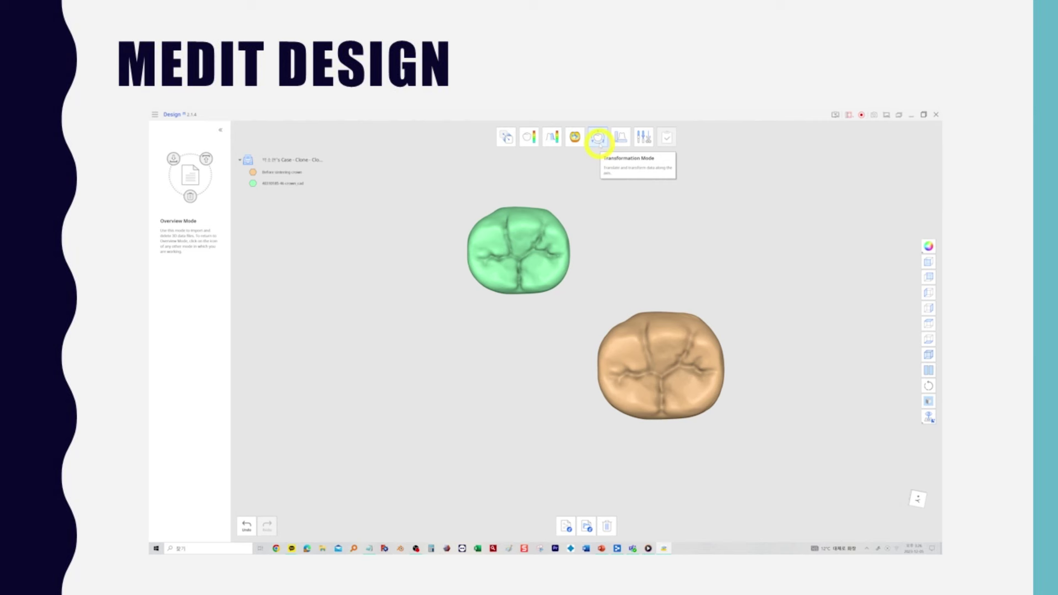
- Select the orange scanned crown in Transformation Mode and apply a uniform XYZ scale of 1.8112
{"action": "left_click", "coordinate": [599, 140]}
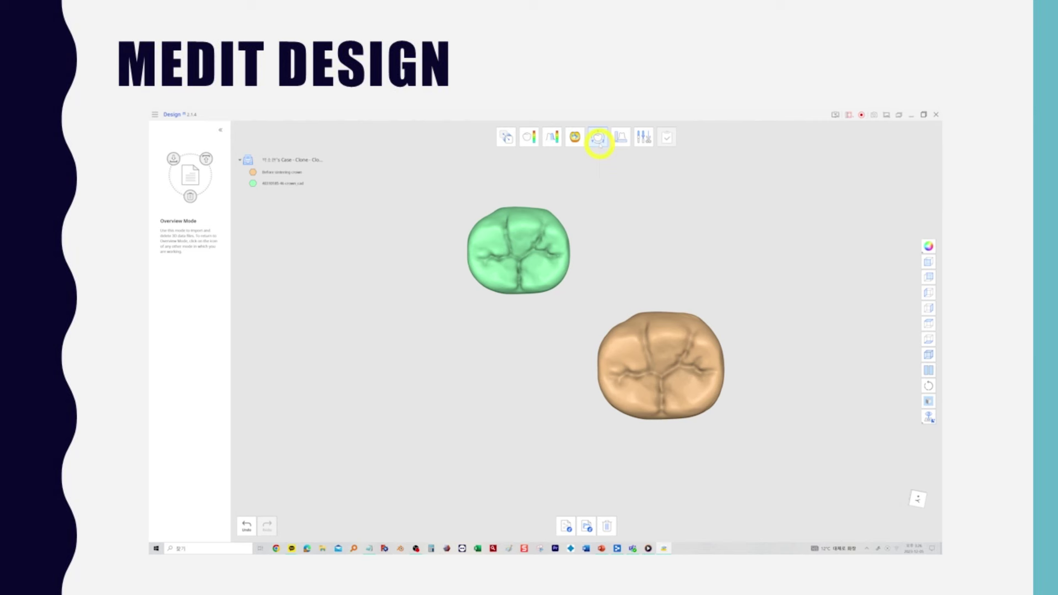
{"action": "left_click", "coordinate": [600, 143]}
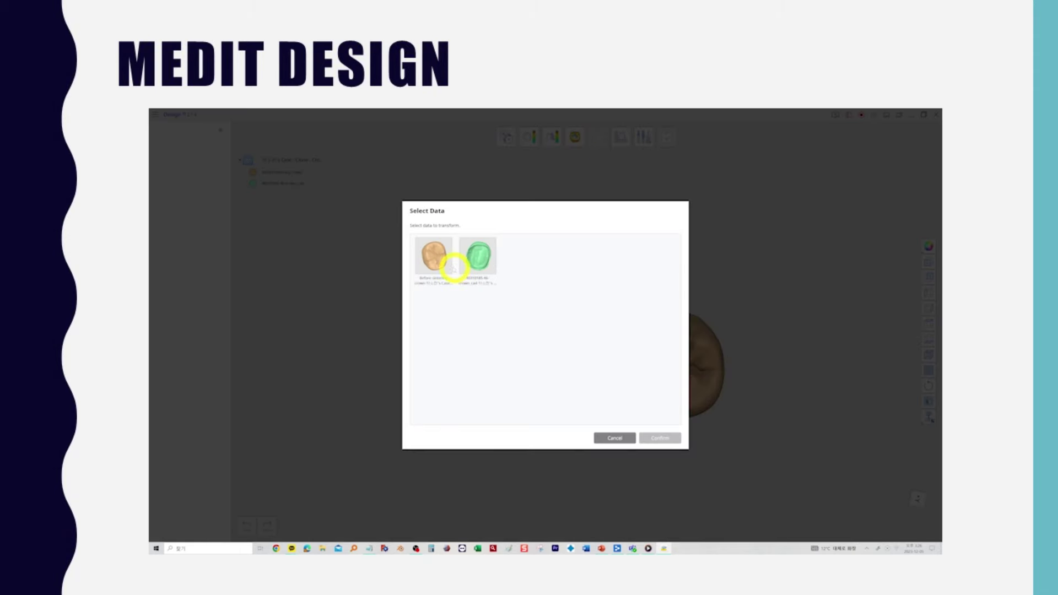
{"action": "left_click", "coordinate": [434, 256]}
{"action": "left_click", "coordinate": [659, 439]}
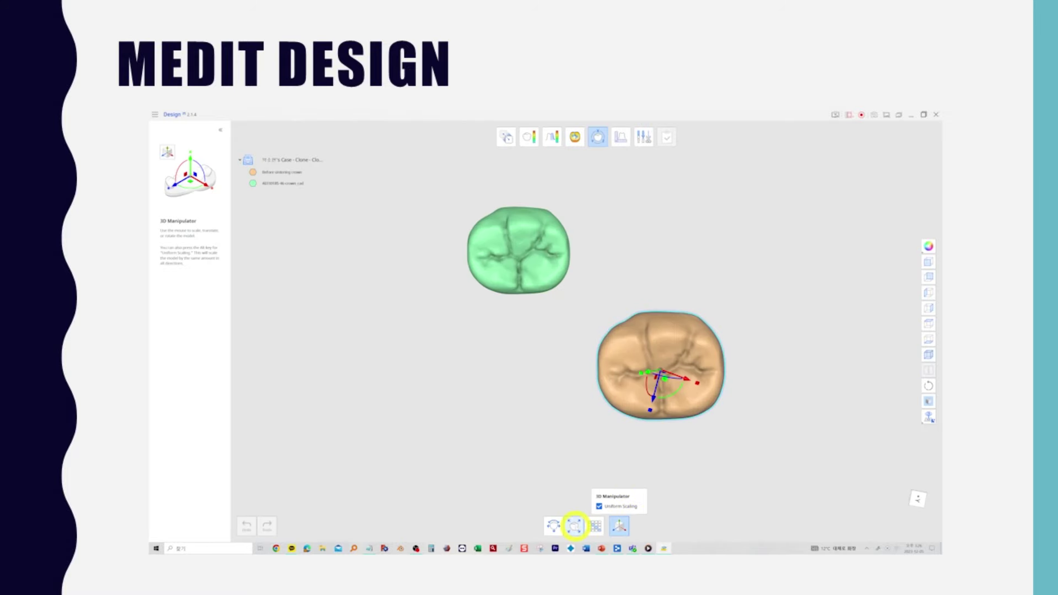
{"action": "left_click", "coordinate": [573, 525]}
{"action": "double_click", "coordinate": [617, 499]}
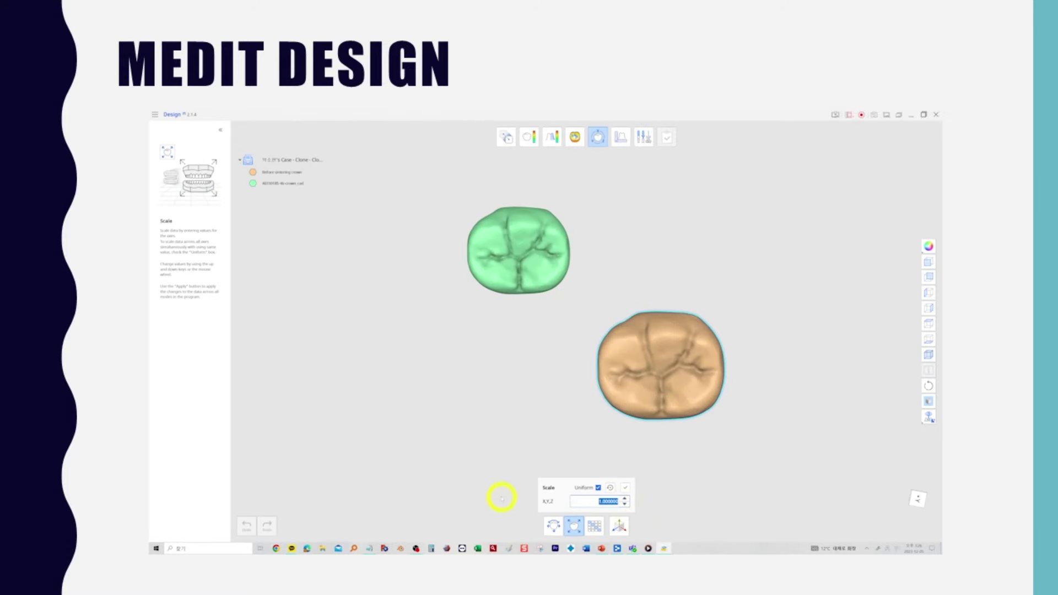
{"action": "type", "text": "1"}
{"action": "type", "text": ".8112"}
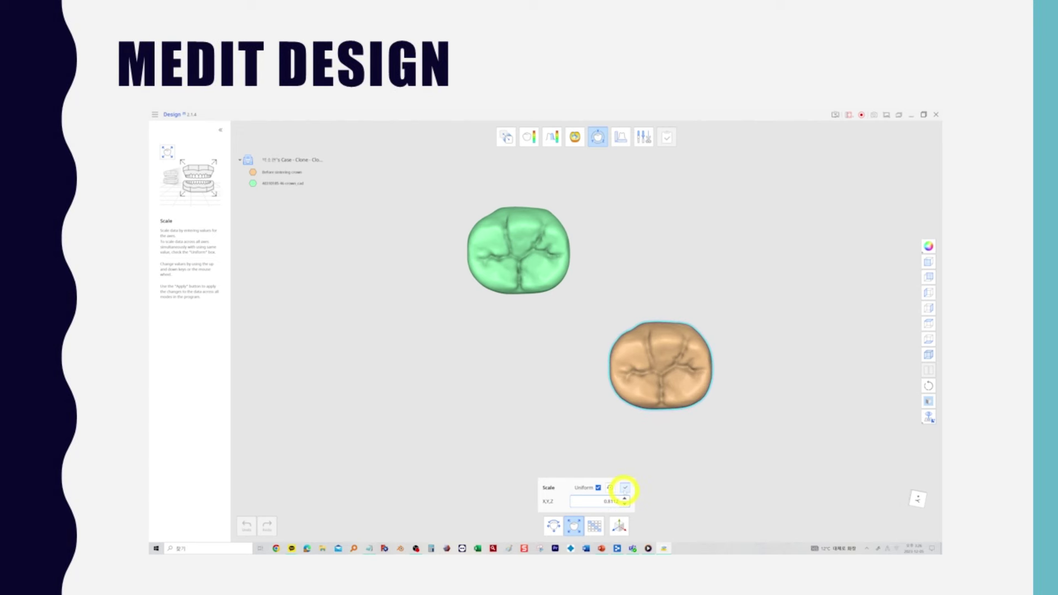
{"action": "left_click", "coordinate": [625, 488]}
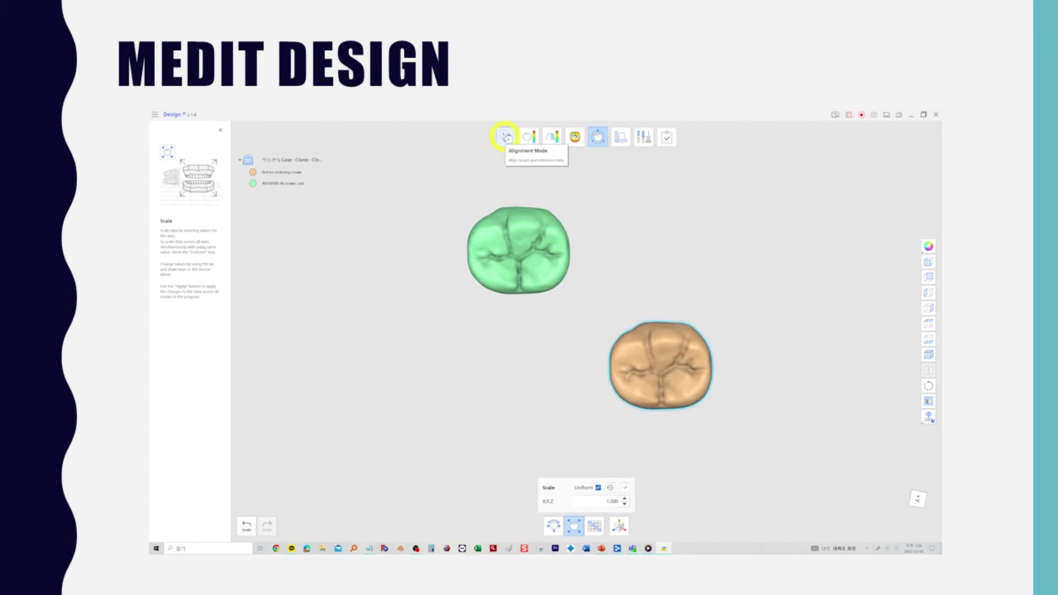
{"action": "left_click", "coordinate": [510, 139]}
- Swap reference and target so the CAD crown is reference, then overlay the scanned crown onto it
{"action": "left_click", "coordinate": [649, 322]}
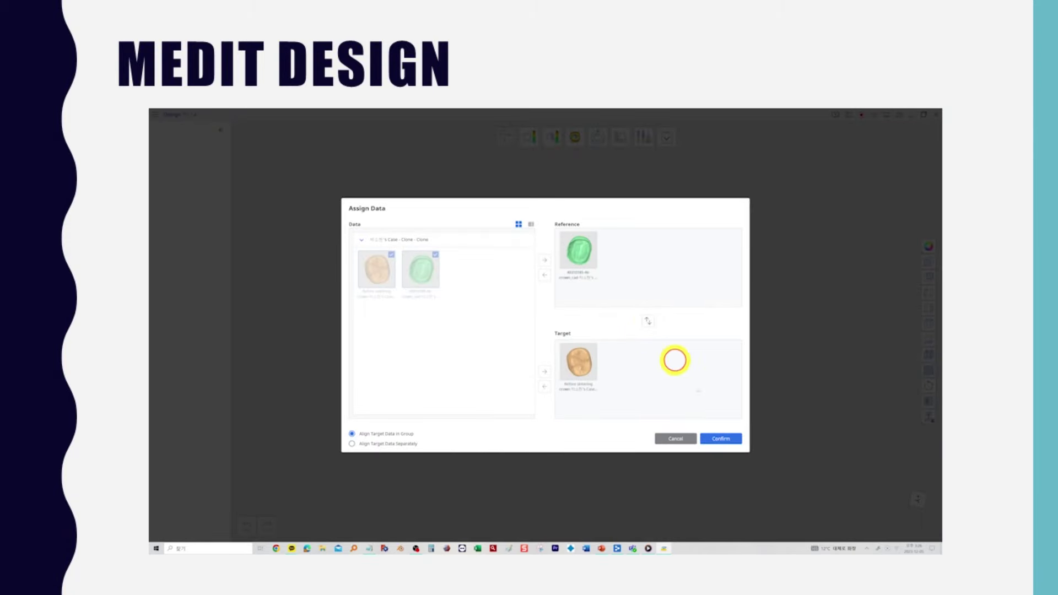
{"action": "left_click", "coordinate": [721, 439]}
{"action": "left_click", "coordinate": [564, 527]}
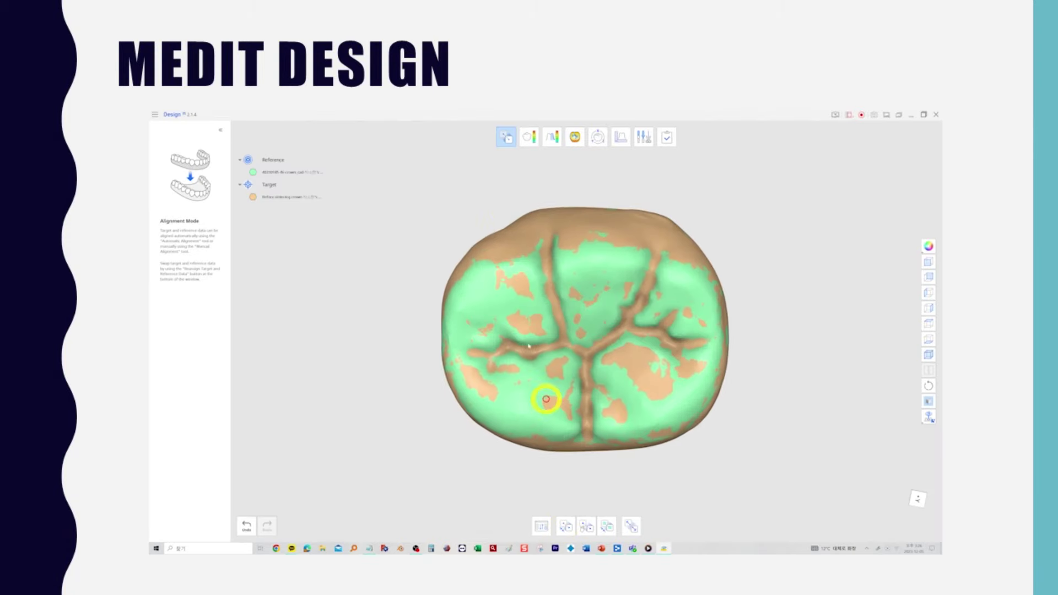
- Show the deviation colour map with tolerance 0.010 and a colour scale limit of 0.050
{"action": "left_click", "coordinate": [529, 137]}
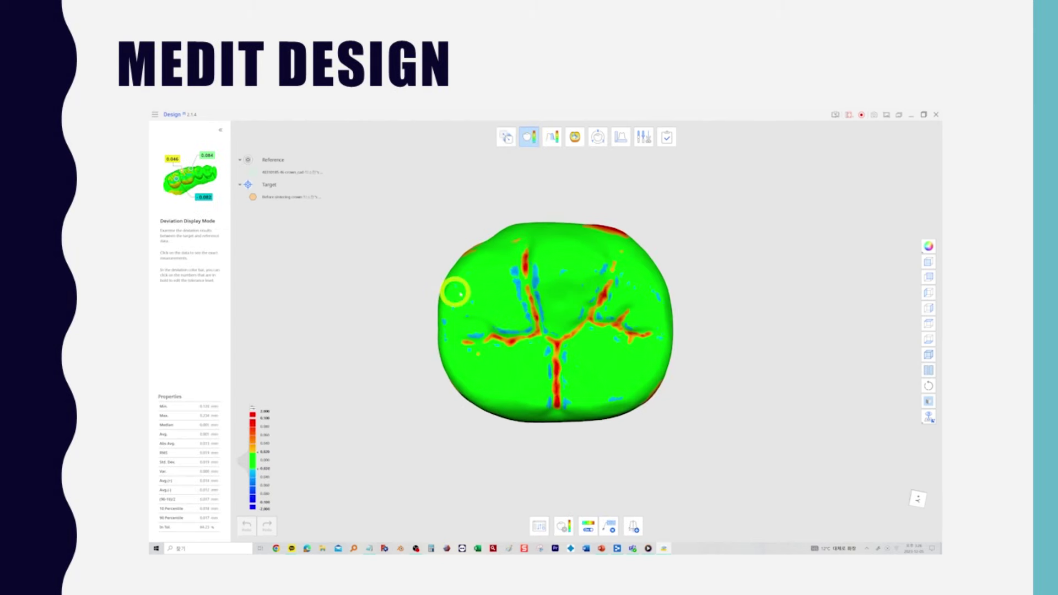
{"action": "left_click", "coordinate": [266, 452]}
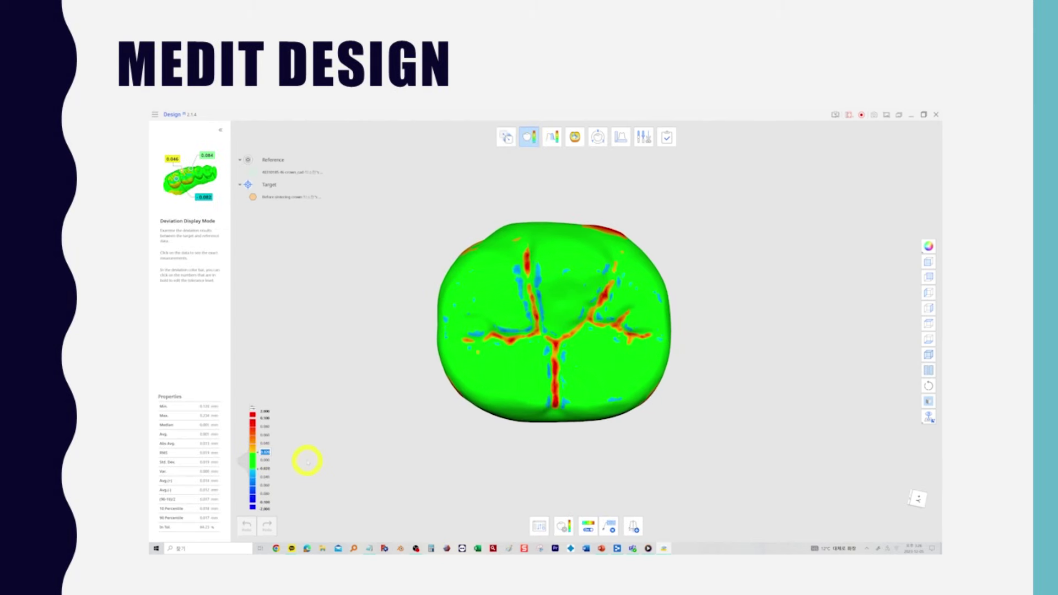
{"action": "type", "text": "0.01"}
{"action": "key", "text": "Return"}
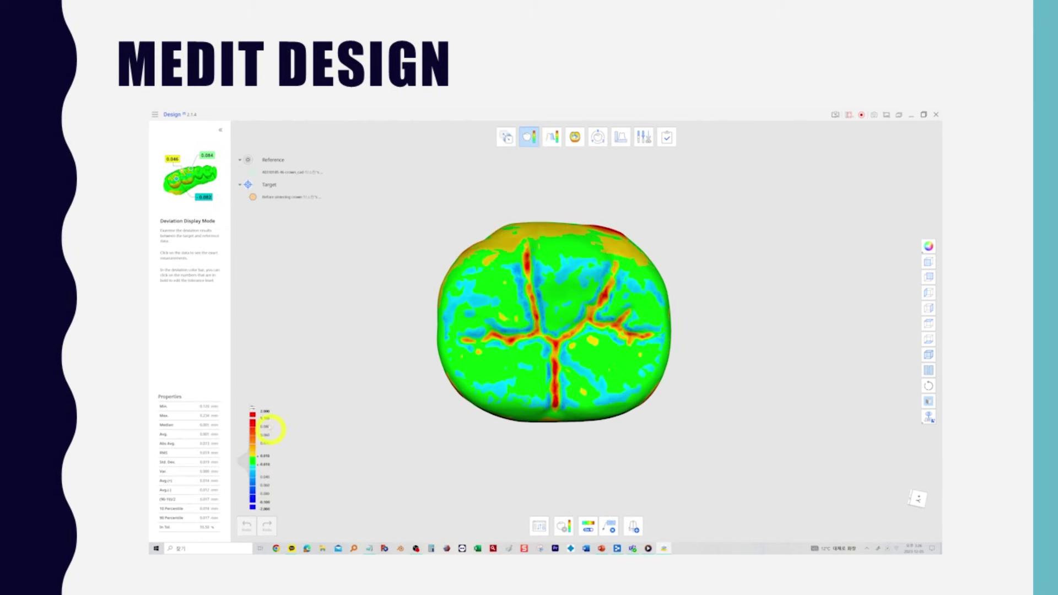
{"action": "left_click", "coordinate": [265, 419]}
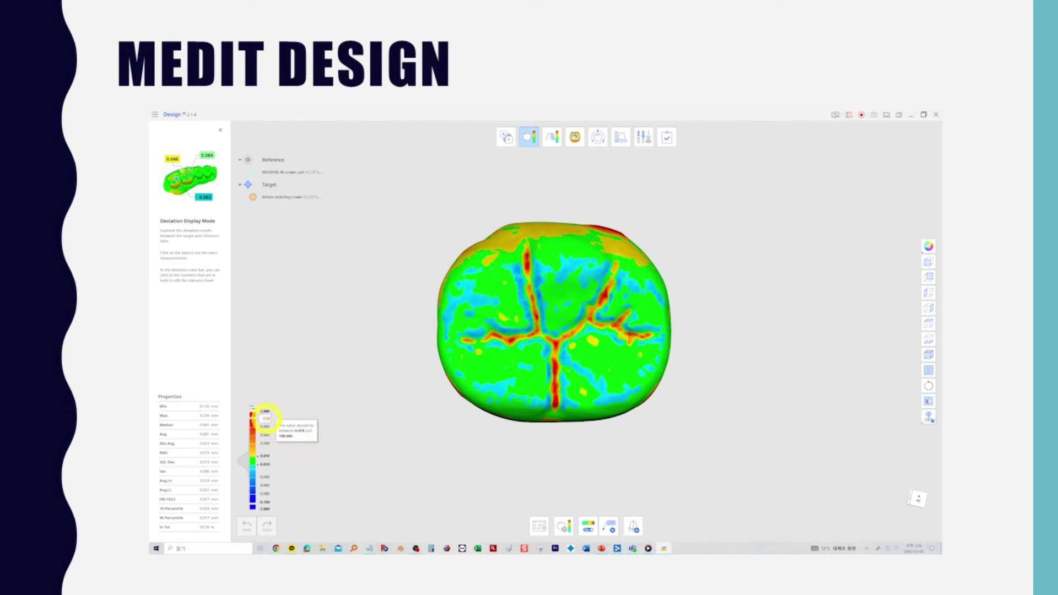
{"action": "type", "text": "0.05"}
{"action": "key", "text": "Return"}
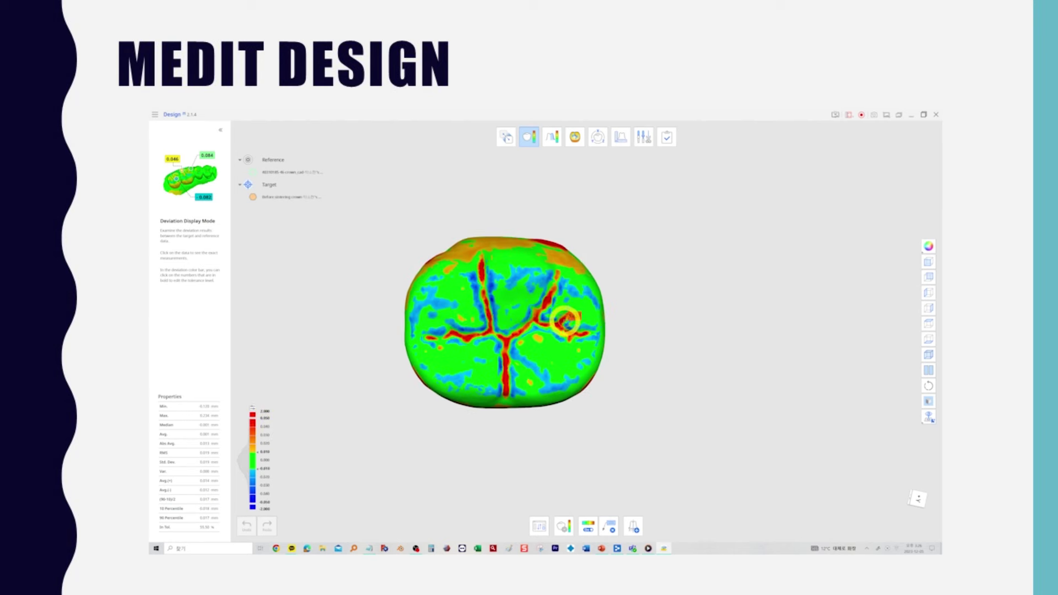
- Orbit to the occlusal view and pin the 0.016 deviation reading at the crown's upper edge
{"action": "right_click_drag", "start_coordinate": [501, 324], "coordinate": [553, 336]}
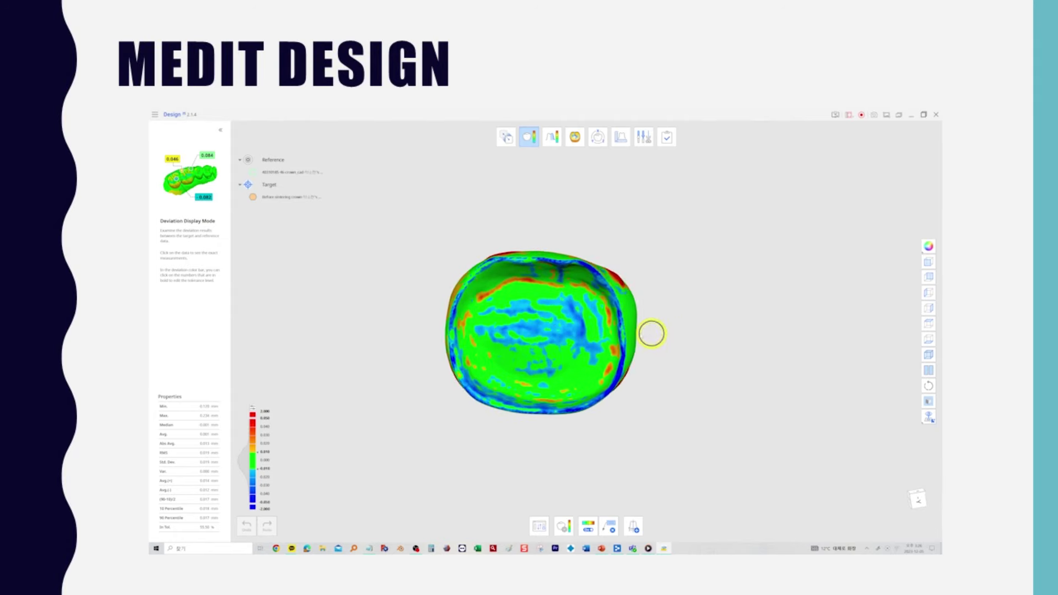
{"action": "mouse_move", "coordinate": [652, 333]}
{"action": "right_mouse_down"}
{"action": "mouse_move", "coordinate": [690, 340]}
{"action": "mouse_move", "coordinate": [660, 333]}
{"action": "mouse_move", "coordinate": [711, 329]}
{"action": "mouse_move", "coordinate": [651, 341]}
{"action": "right_mouse_up"}
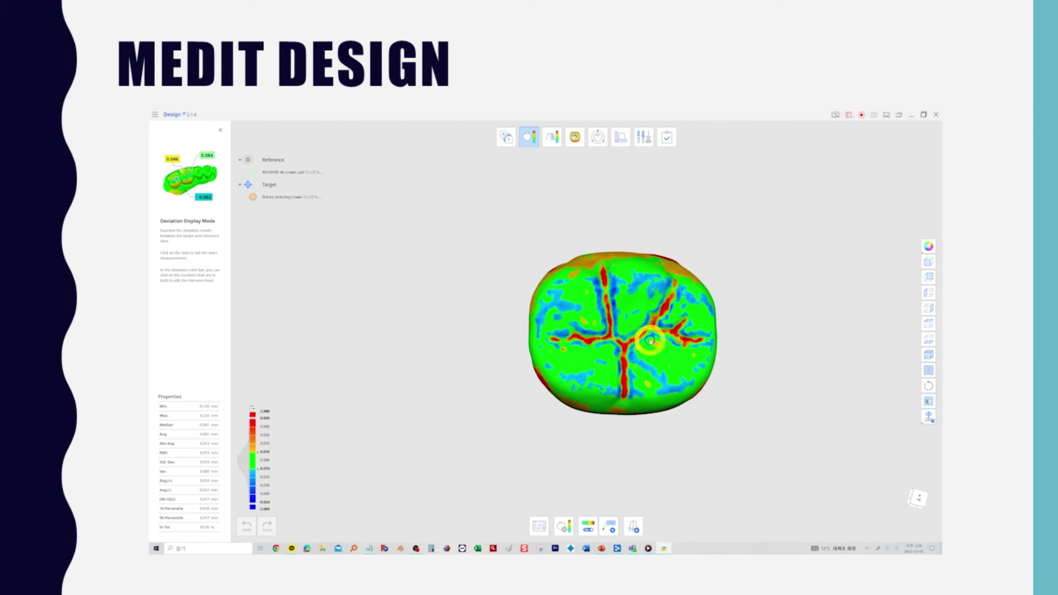
{"action": "middle_click_drag", "start_coordinate": [743, 330], "coordinate": [688, 326]}
{"action": "left_click", "coordinate": [637, 269]}
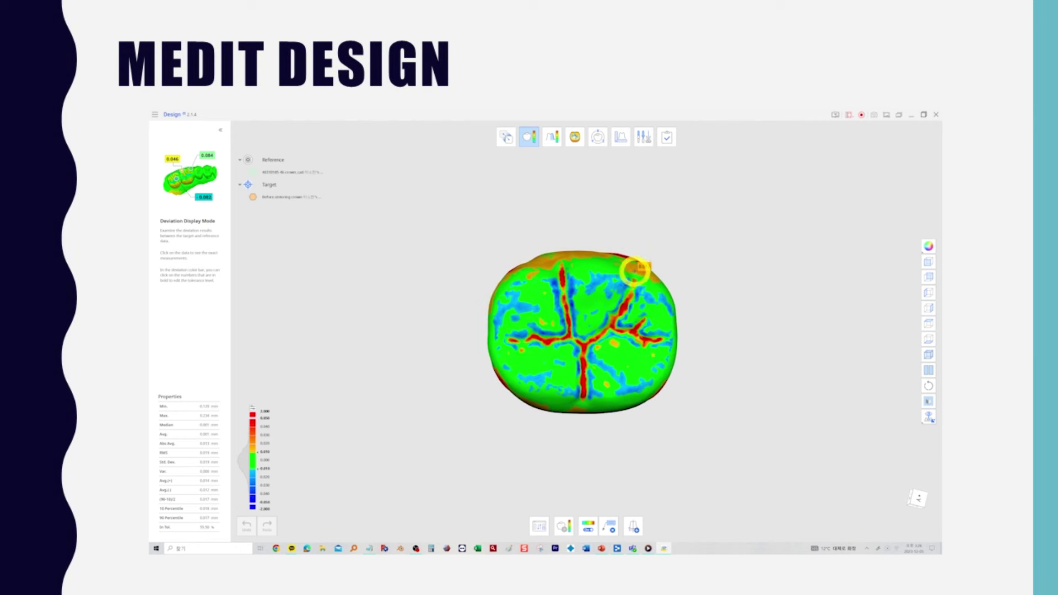
{"action": "right_click_drag", "start_coordinate": [567, 349], "coordinate": [565, 361]}
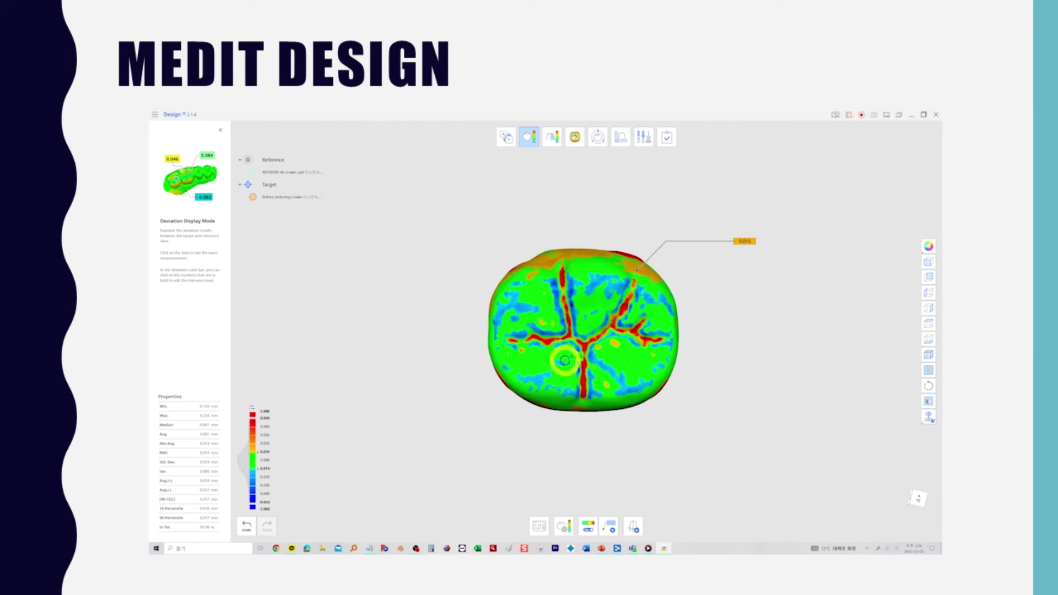
{"action": "right_click_drag", "start_coordinate": [666, 423], "coordinate": [707, 385]}
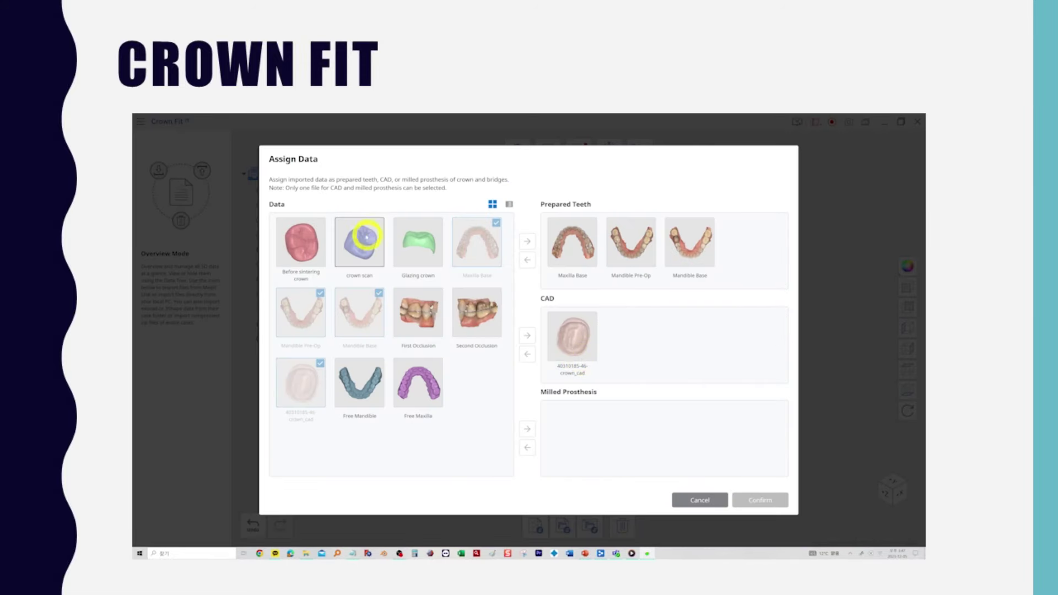
- Assign the crown scan as Milled Prosthesis and move Mandible Pre-Op back to Data
{"action": "left_click_drag", "start_coordinate": [359, 243], "coordinate": [583, 409]}
{"action": "left_click_drag", "start_coordinate": [627, 237], "coordinate": [366, 237]}
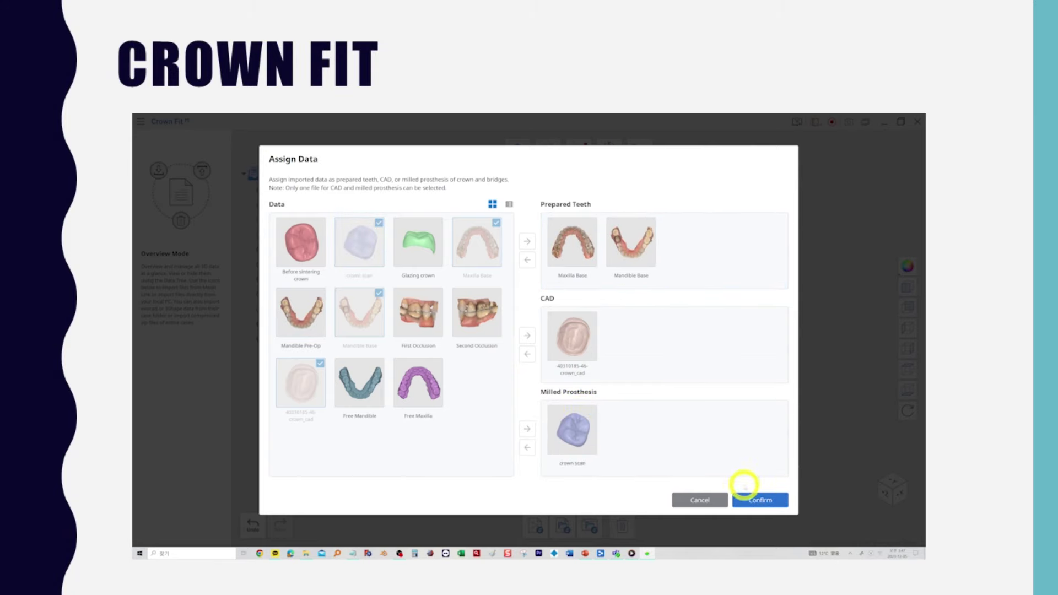
{"action": "left_click", "coordinate": [751, 495]}
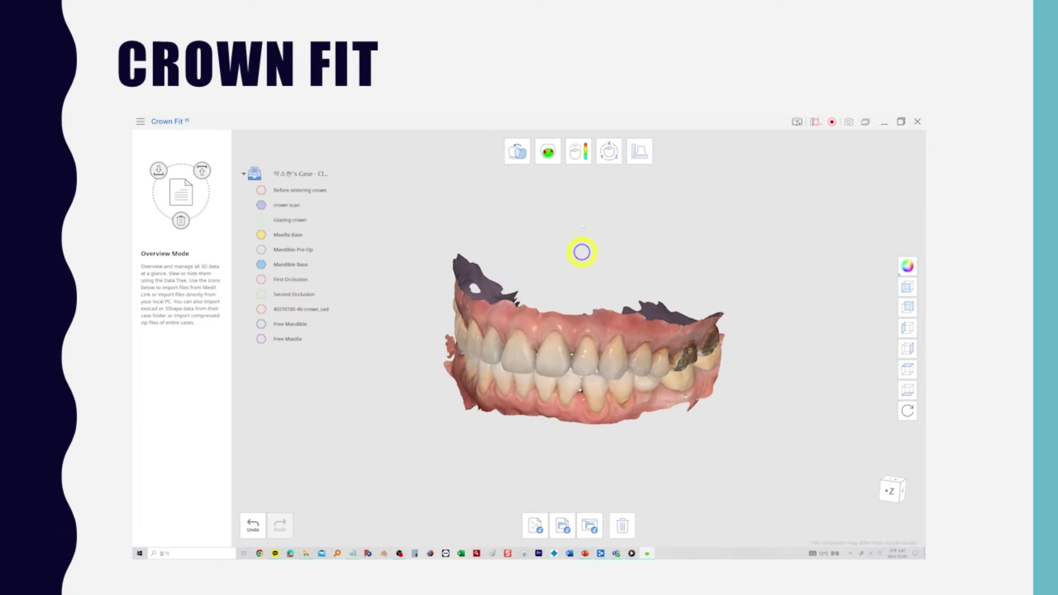
- Close the transform data selection unchanged and switch to Crown Alignment Mode
{"action": "left_click", "coordinate": [609, 149]}
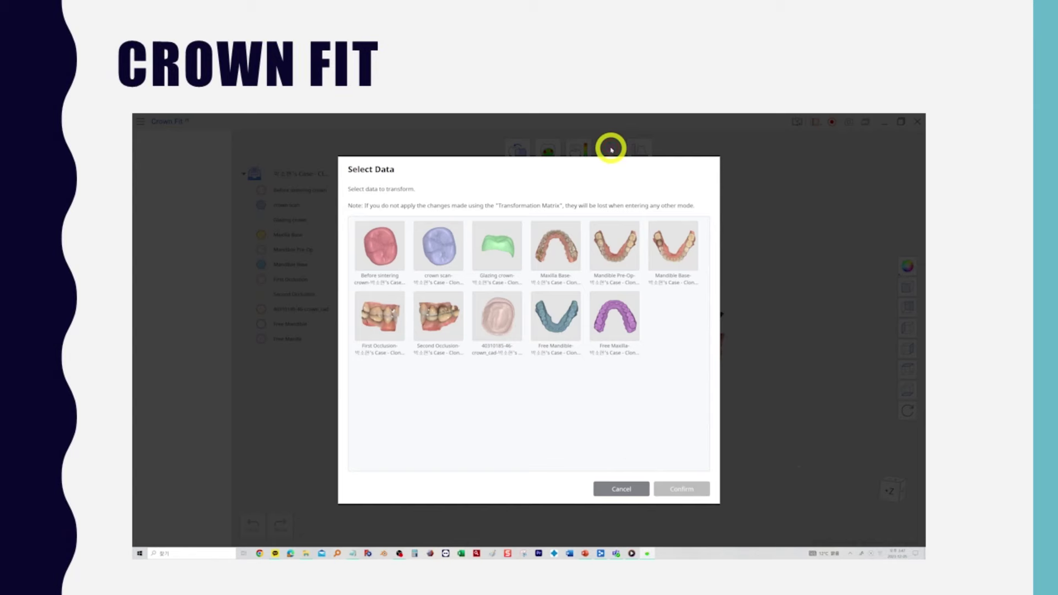
{"action": "left_click", "coordinate": [628, 488]}
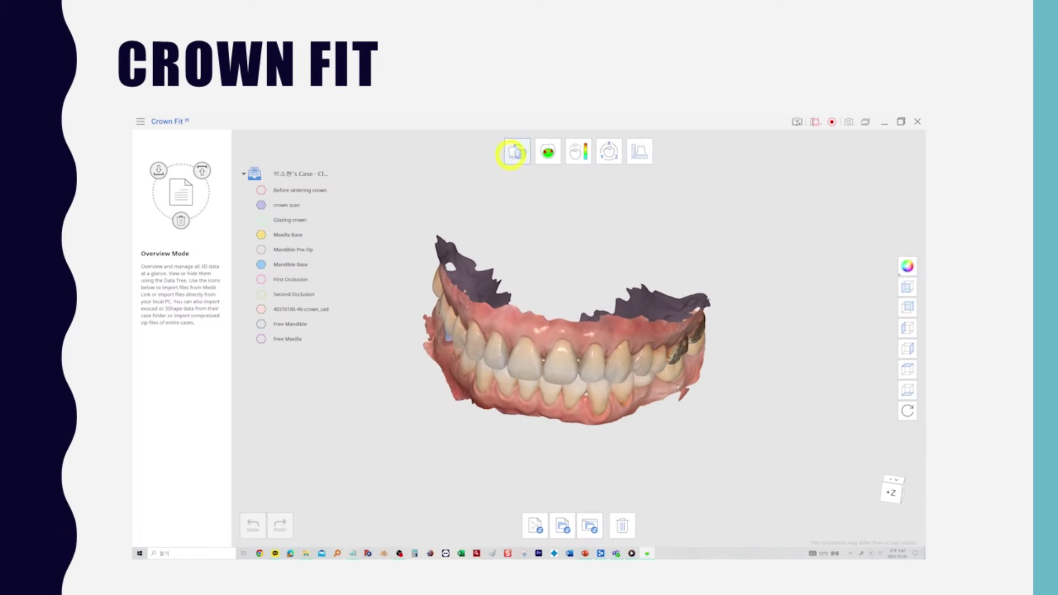
{"action": "left_click", "coordinate": [516, 150]}
{"action": "left_click", "coordinate": [625, 515]}
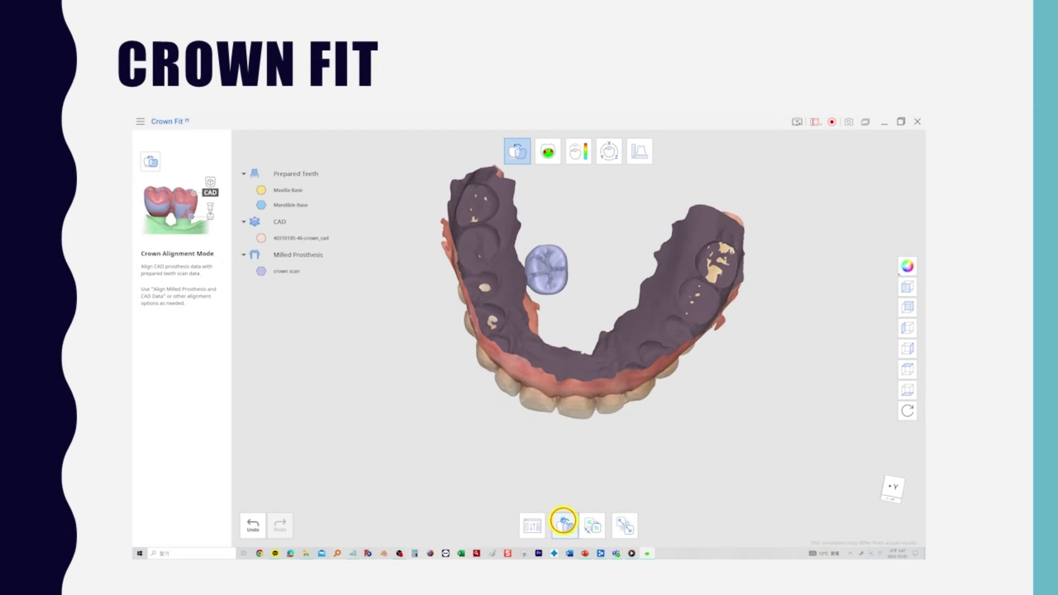
- Align the crown scan onto the prepared tooth, then pin 0.019 and 0.016 readings in Crown Fitting Test Mode
{"action": "left_click", "coordinate": [563, 524]}
{"action": "right_click_drag", "start_coordinate": [616, 331], "coordinate": [458, 400]}
{"action": "left_click", "coordinate": [549, 154]}
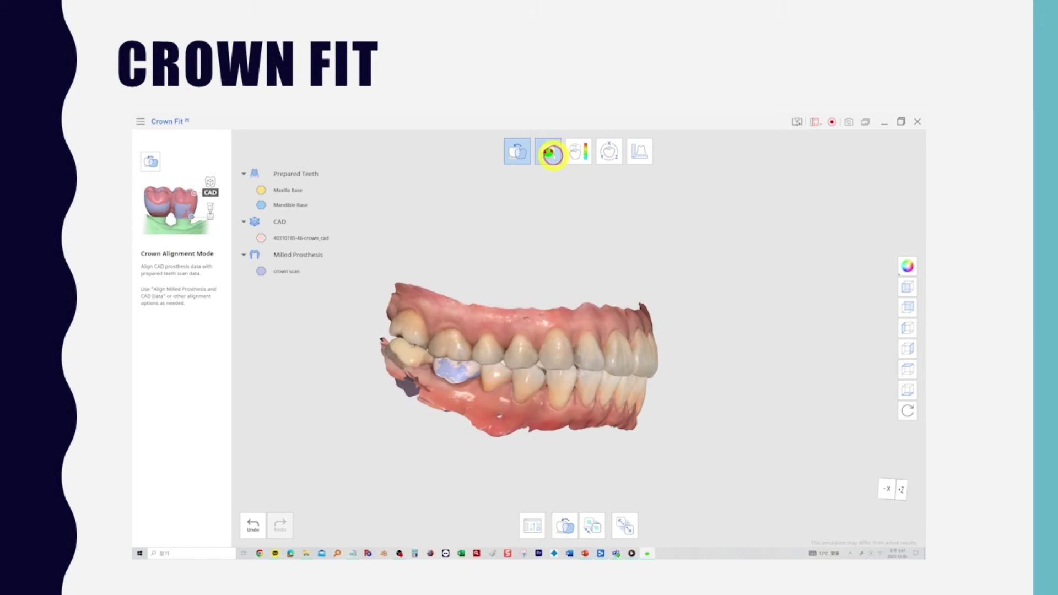
{"action": "right_click_drag", "start_coordinate": [511, 379], "coordinate": [463, 335]}
{"action": "left_click", "coordinate": [466, 368]}
{"action": "left_click", "coordinate": [462, 327]}
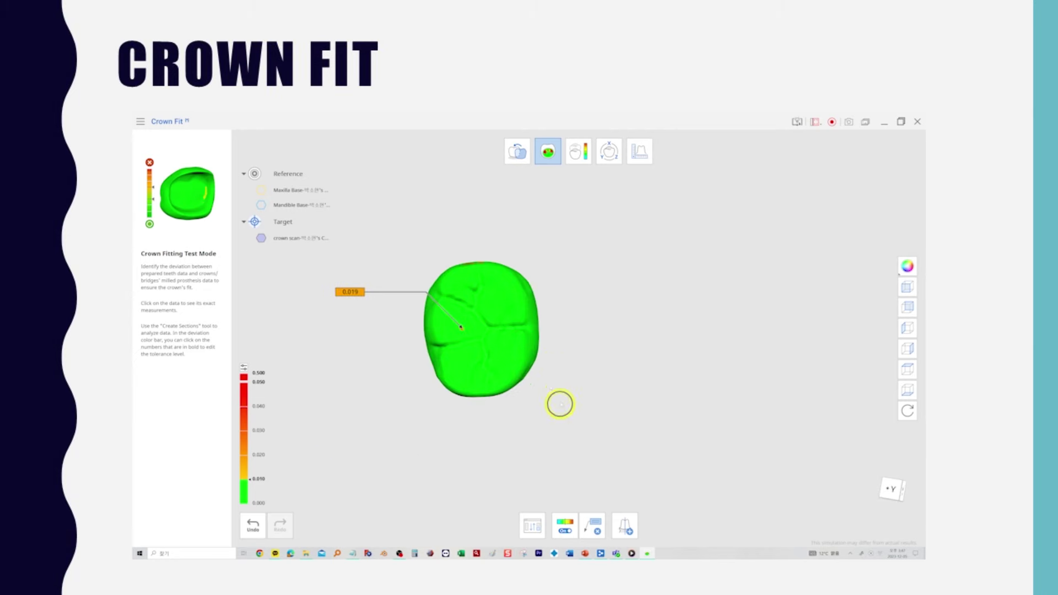
{"action": "right_click_drag", "start_coordinate": [560, 404], "coordinate": [533, 360]}
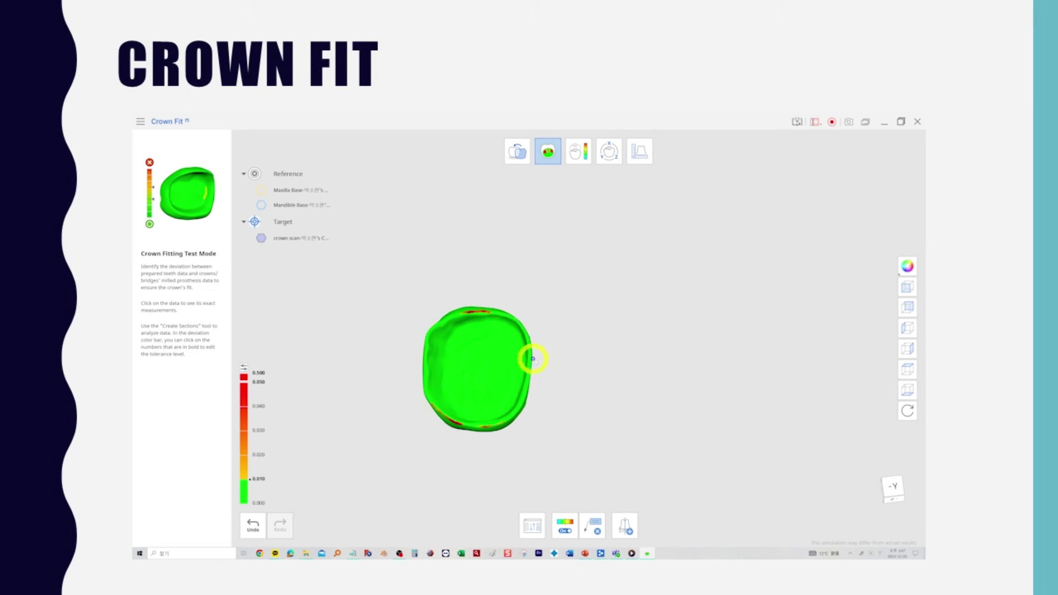
{"action": "middle_click_drag", "start_coordinate": [533, 360], "coordinate": [557, 328]}
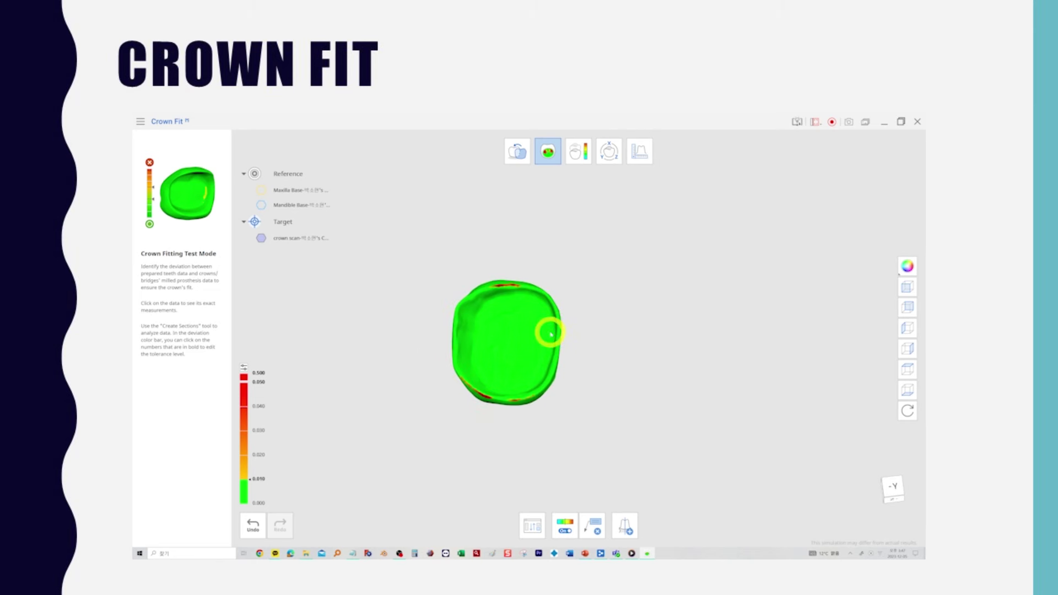
{"action": "right_click_drag", "start_coordinate": [550, 333], "coordinate": [601, 317]}
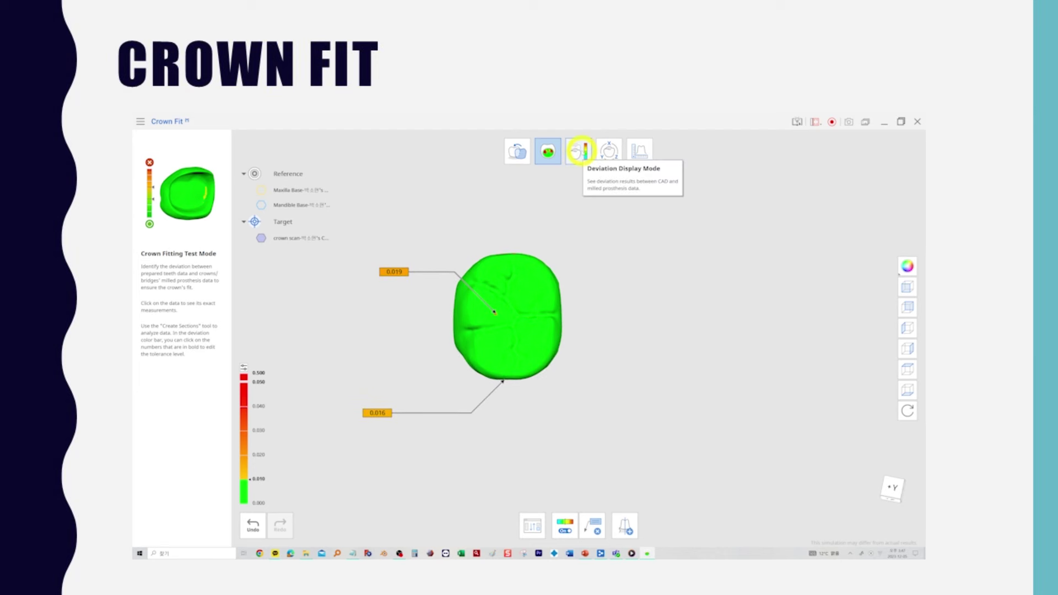
- Inspect the CAD-versus-crown-scan deviation colour map, then return to Crown Alignment Mode
{"action": "left_click", "coordinate": [579, 150]}
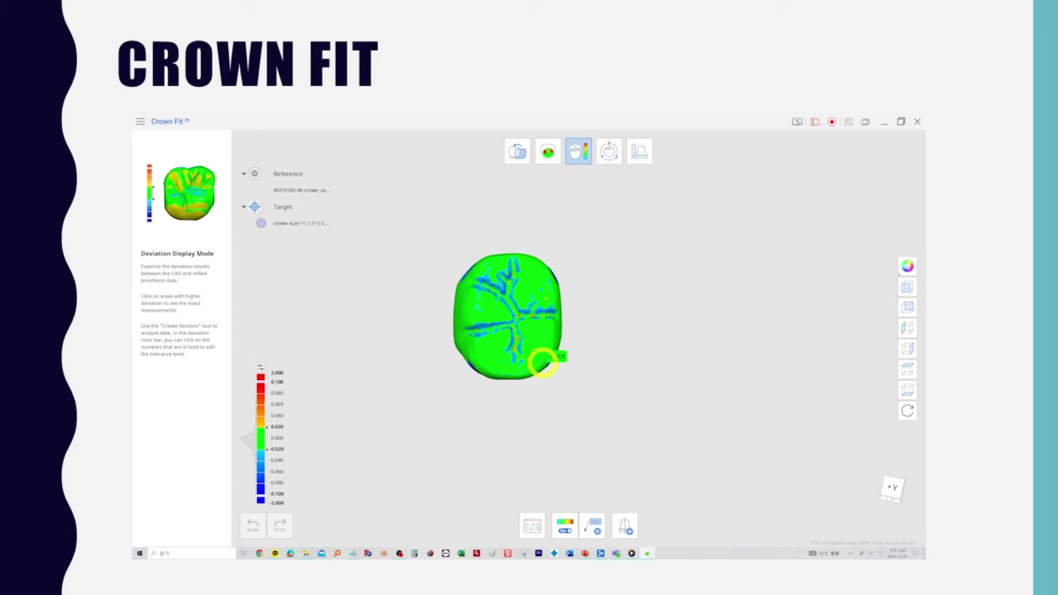
{"action": "right_click_drag", "start_coordinate": [548, 358], "coordinate": [605, 345]}
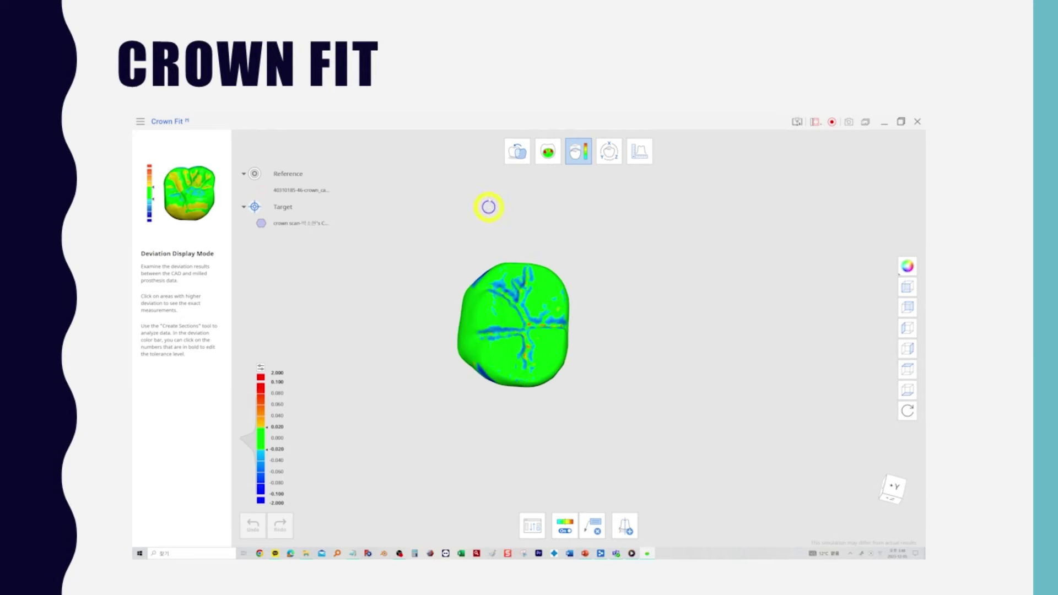
{"action": "left_click", "coordinate": [517, 151]}
{"action": "left_click", "coordinate": [533, 525]}
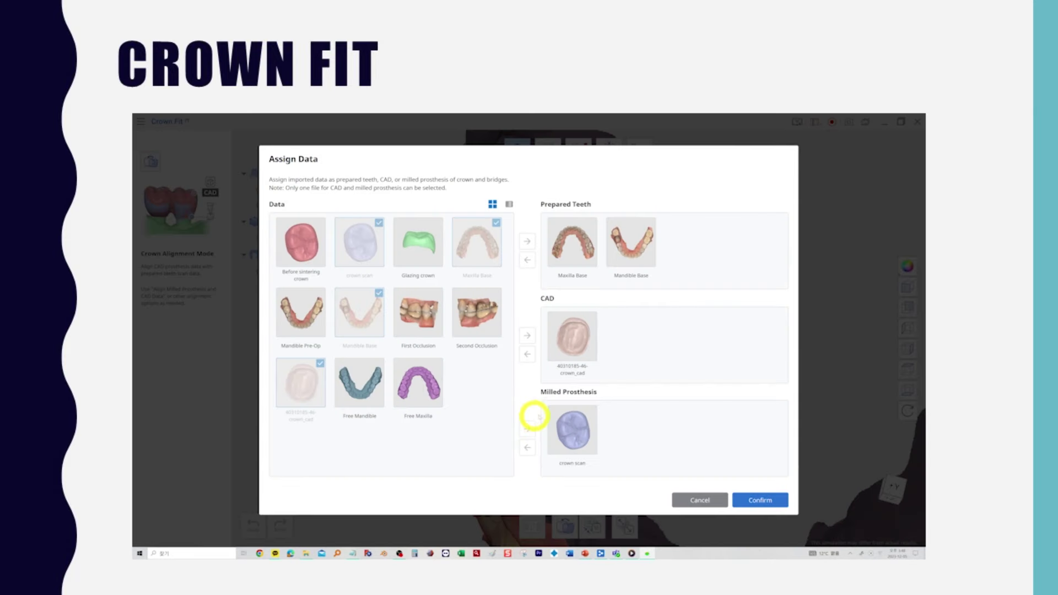
- Make the Glazing crown the milled prosthesis and measure deviation at two red spots in the fitting test
{"action": "mouse_move", "coordinate": [571, 427]}
{"action": "left_mouse_down"}
{"action": "mouse_move", "coordinate": [508, 383]}
{"action": "mouse_move", "coordinate": [418, 251]}
{"action": "mouse_move", "coordinate": [567, 430]}
{"action": "left_mouse_up"}
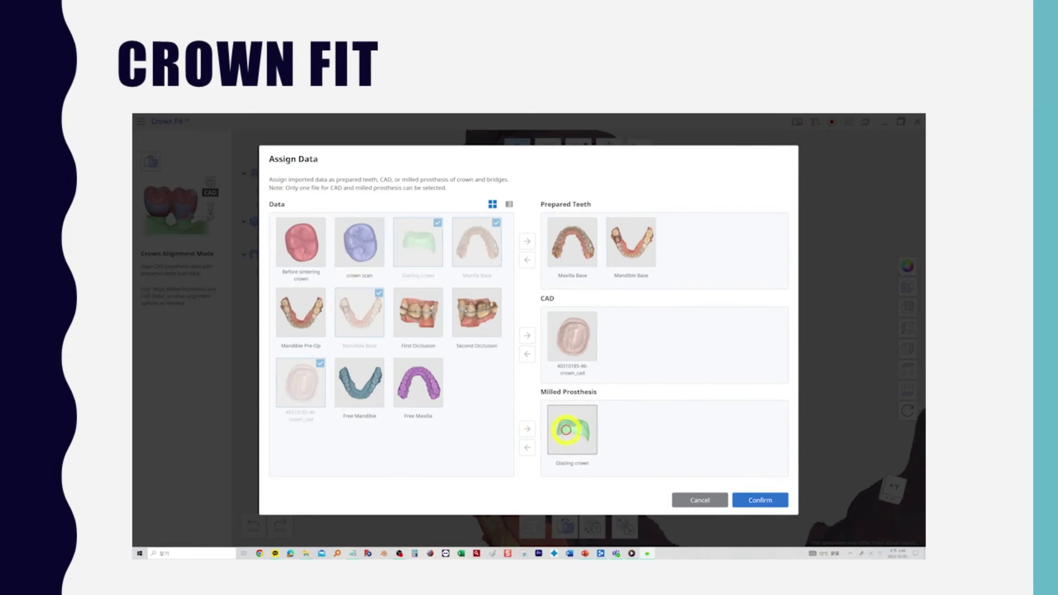
{"action": "left_click", "coordinate": [770, 500]}
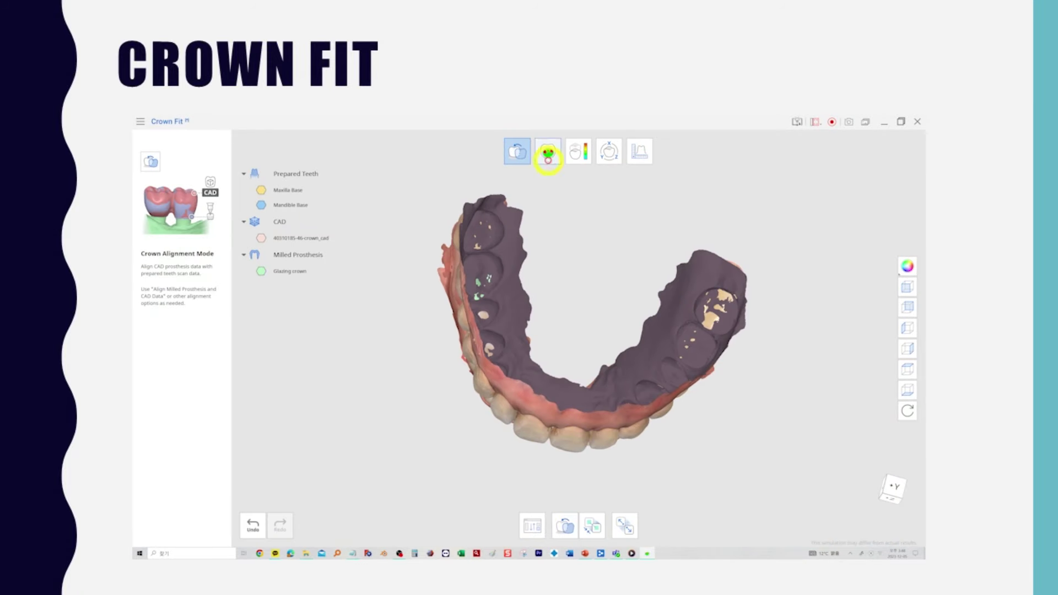
{"action": "left_click", "coordinate": [548, 157]}
{"action": "left_click", "coordinate": [475, 288]}
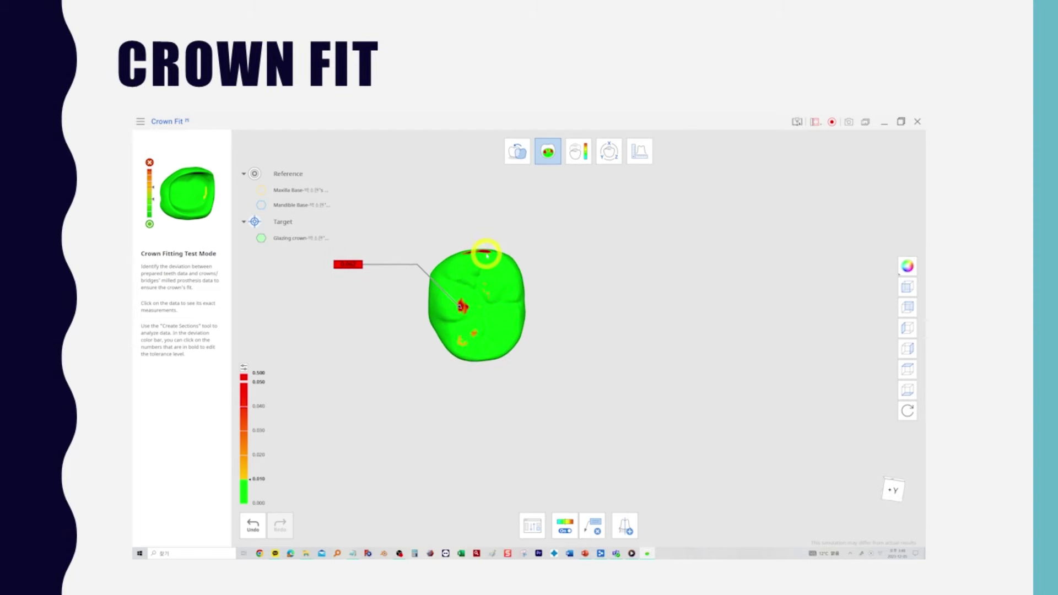
{"action": "left_click", "coordinate": [487, 256]}
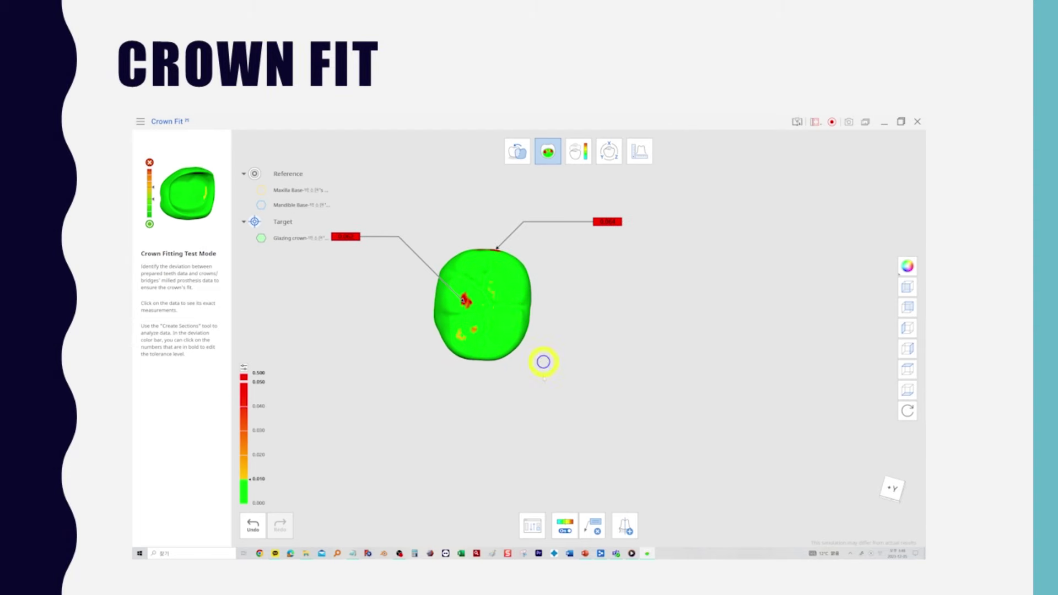